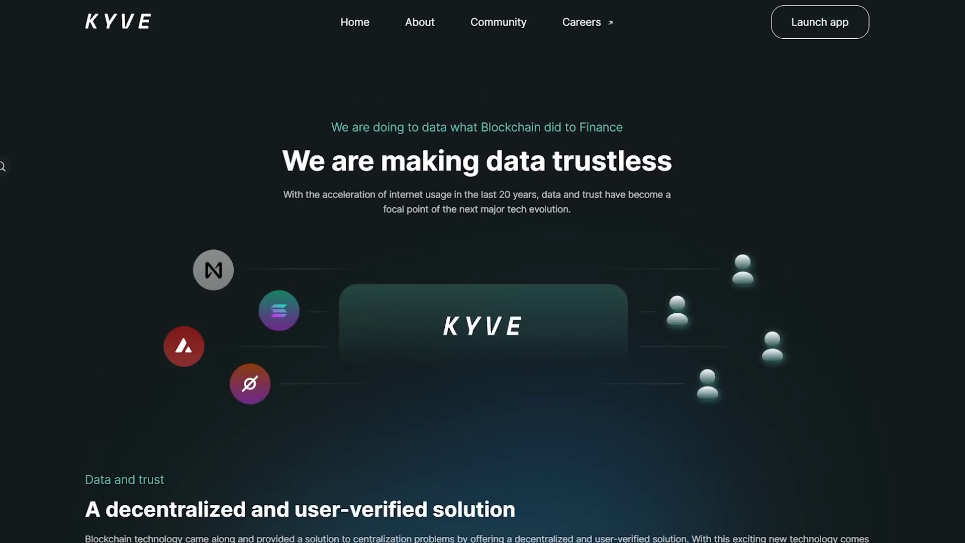
{"action": "scroll", "coordinate": [483, 301], "scroll_direction": "down", "scroll_amount": 2}
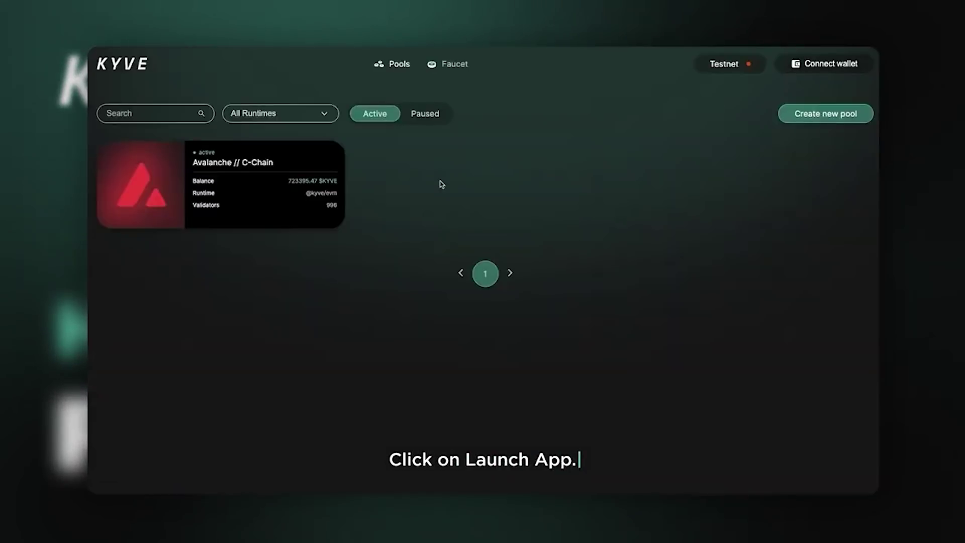
Connect a MetaMask wallet to the KYVE app on Moonbase Alpha.
{"action": "left_click", "coordinate": [817, 66]}
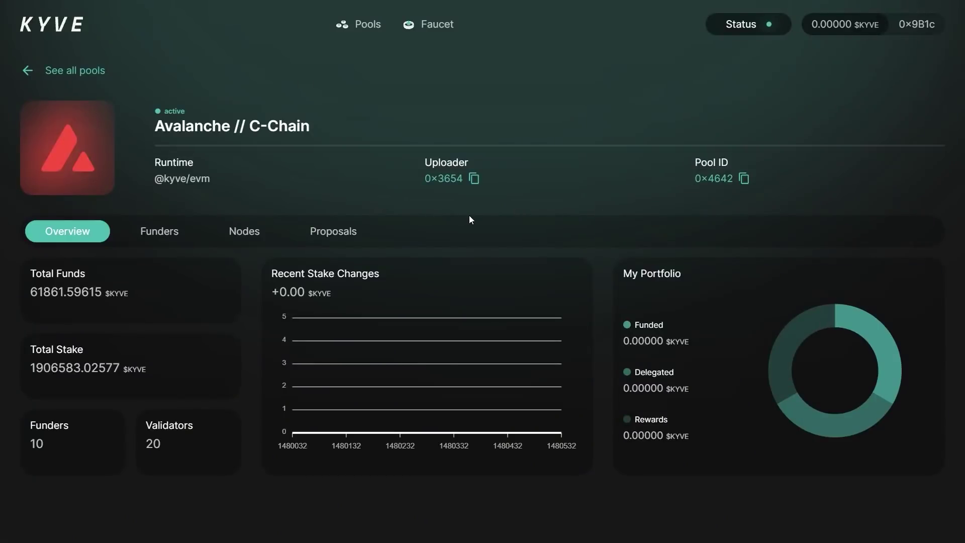
Review the Avalanche // C-Chain pool's Funders, Nodes and Proposals lists.
{"action": "left_click", "coordinate": [183, 238]}
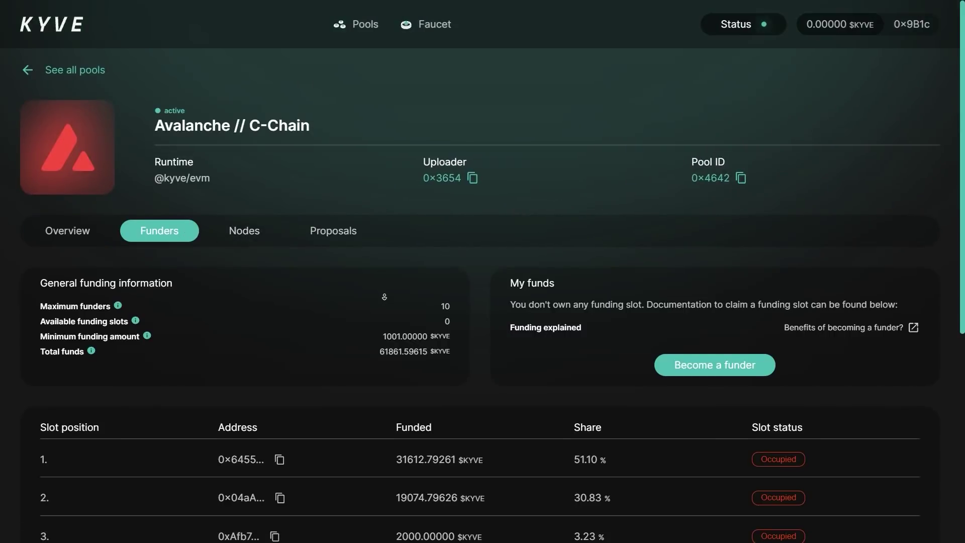
{"action": "scroll", "coordinate": [382, 282], "scroll_direction": "down", "scroll_amount": 3}
{"action": "scroll", "coordinate": [387, 309], "scroll_direction": "down", "scroll_amount": 1}
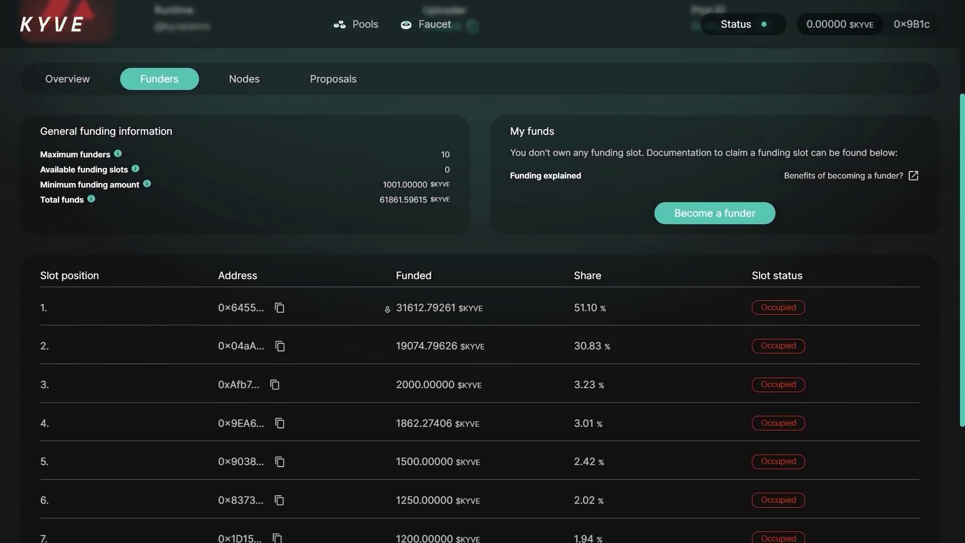
{"action": "scroll", "coordinate": [386, 309], "scroll_direction": "down", "scroll_amount": 1}
{"action": "scroll", "coordinate": [387, 309], "scroll_direction": "down", "scroll_amount": 1}
{"action": "scroll", "coordinate": [387, 309], "scroll_direction": "down", "scroll_amount": 1}
{"action": "scroll", "coordinate": [385, 302], "scroll_direction": "down", "scroll_amount": 2}
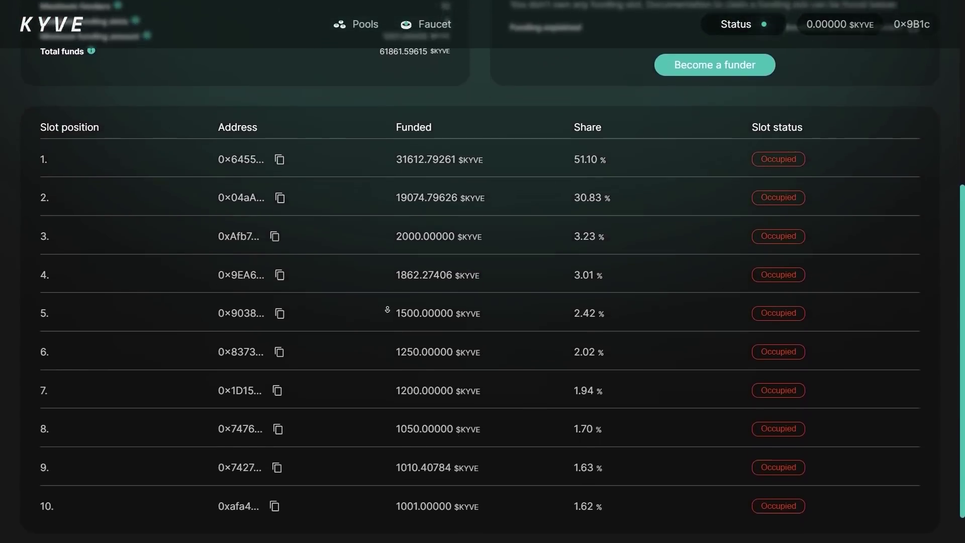
{"action": "scroll", "coordinate": [377, 244], "scroll_direction": "up", "scroll_amount": 5}
{"action": "scroll", "coordinate": [374, 223], "scroll_direction": "up", "scroll_amount": 4}
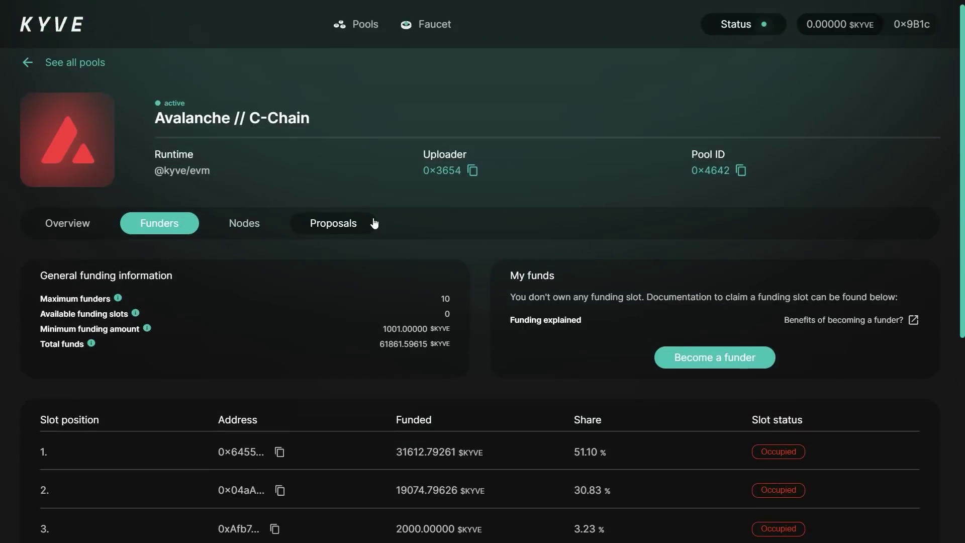
{"action": "left_click", "coordinate": [236, 225]}
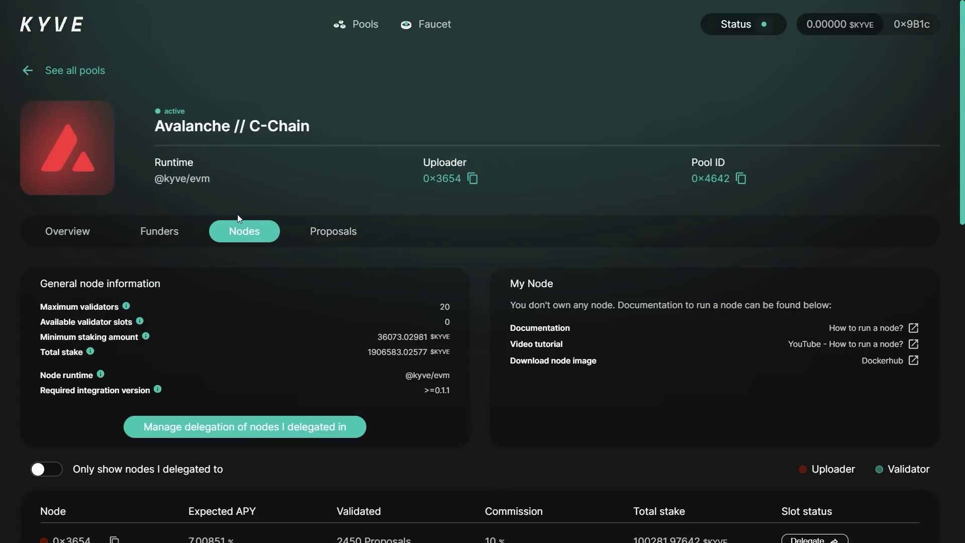
{"action": "scroll", "coordinate": [274, 287], "scroll_direction": "down", "scroll_amount": 2}
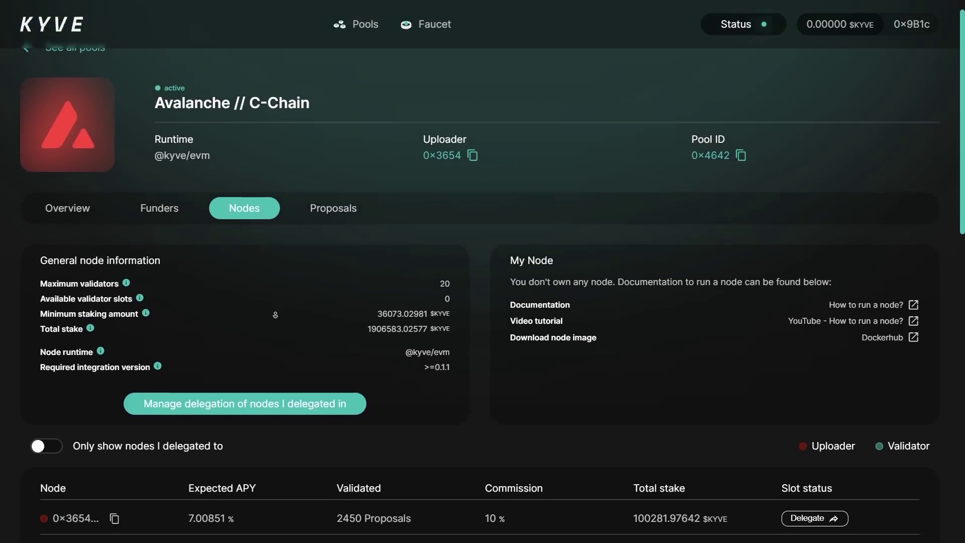
{"action": "scroll", "coordinate": [275, 313], "scroll_direction": "down", "scroll_amount": 1}
{"action": "scroll", "coordinate": [278, 310], "scroll_direction": "up", "scroll_amount": 2}
{"action": "scroll", "coordinate": [323, 243], "scroll_direction": "up", "scroll_amount": 1}
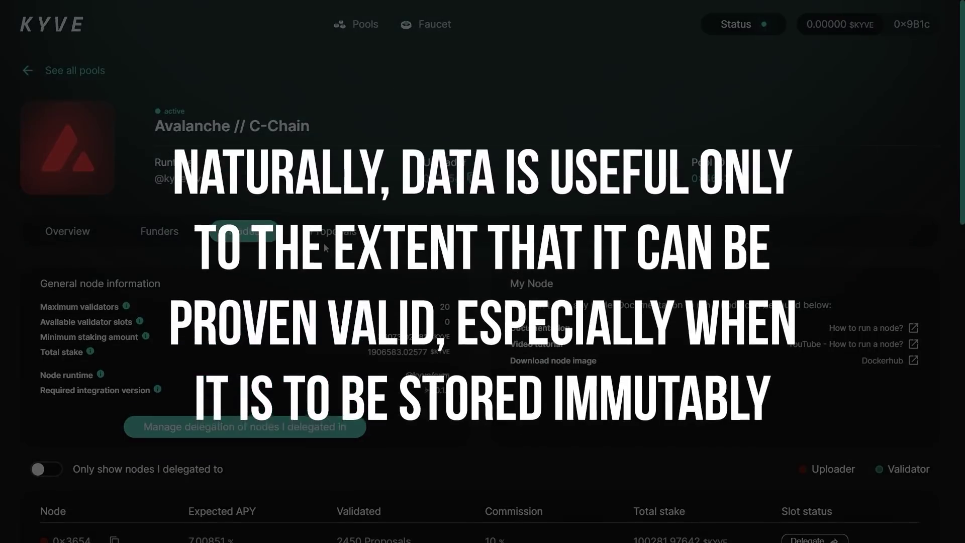
{"action": "left_click", "coordinate": [332, 234]}
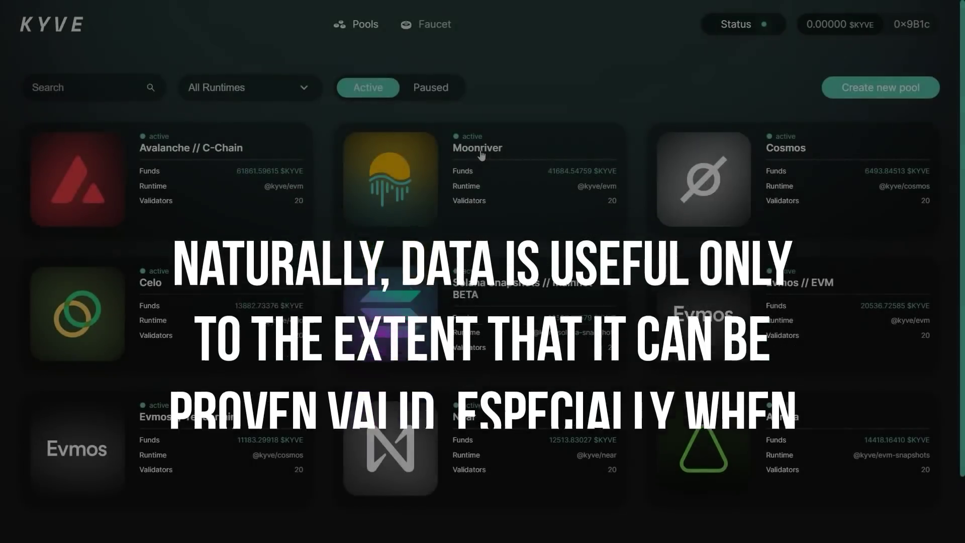
Switch to the Moonriver pool and view its Funders list.
{"action": "left_click", "coordinate": [480, 150]}
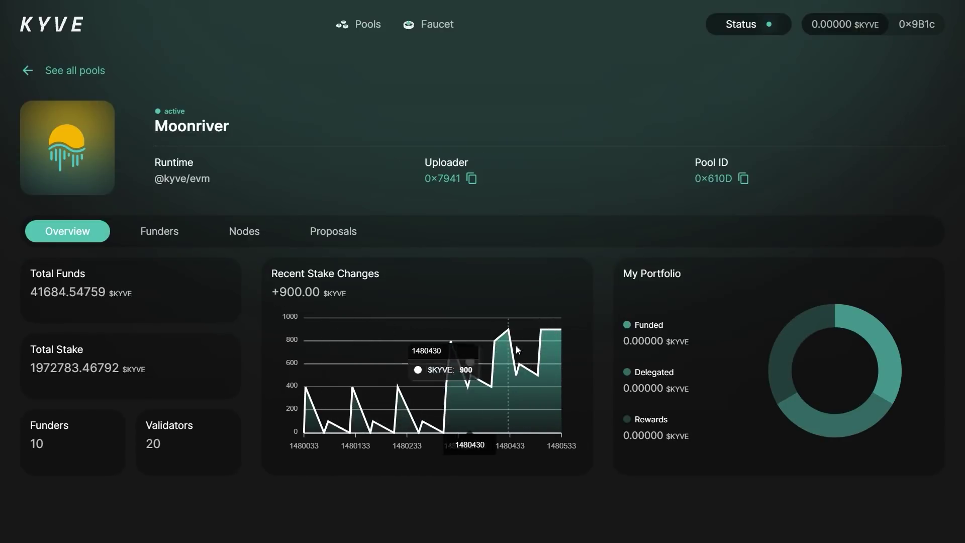
{"action": "left_click", "coordinate": [157, 233]}
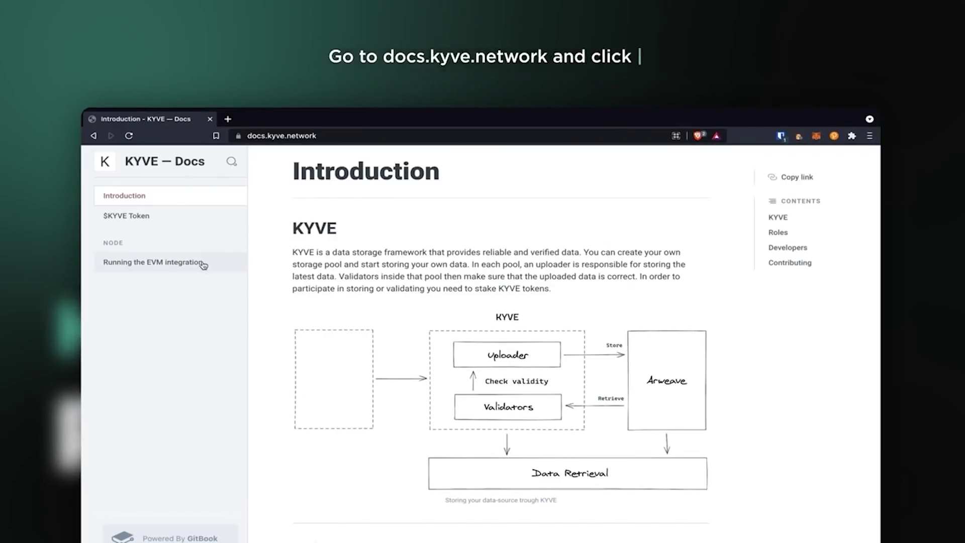
View the 'Running the EVM integration' docs article, then bring up an iTerm2 terminal on the desktop.
{"action": "left_click", "coordinate": [203, 265]}
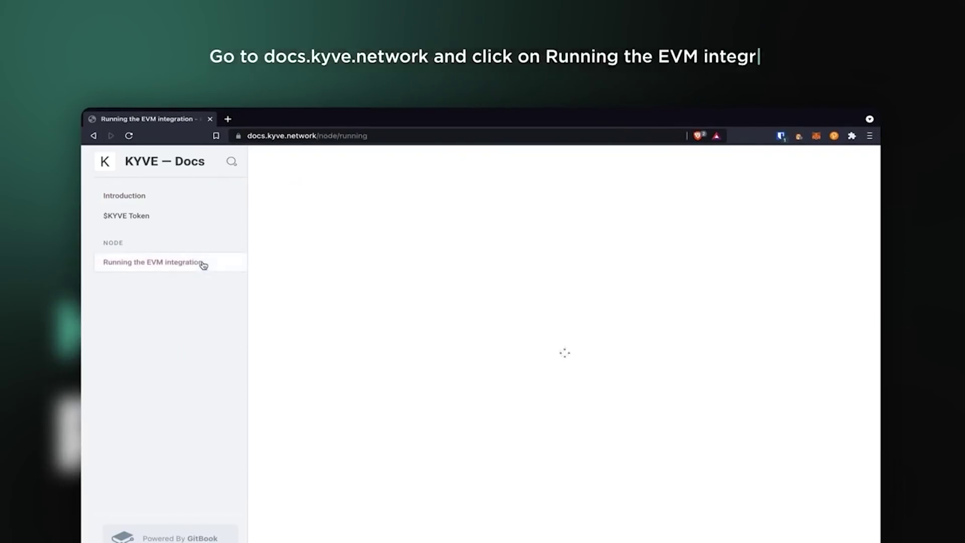
{"action": "scroll", "coordinate": [439, 371], "scroll_direction": "down", "scroll_amount": 1}
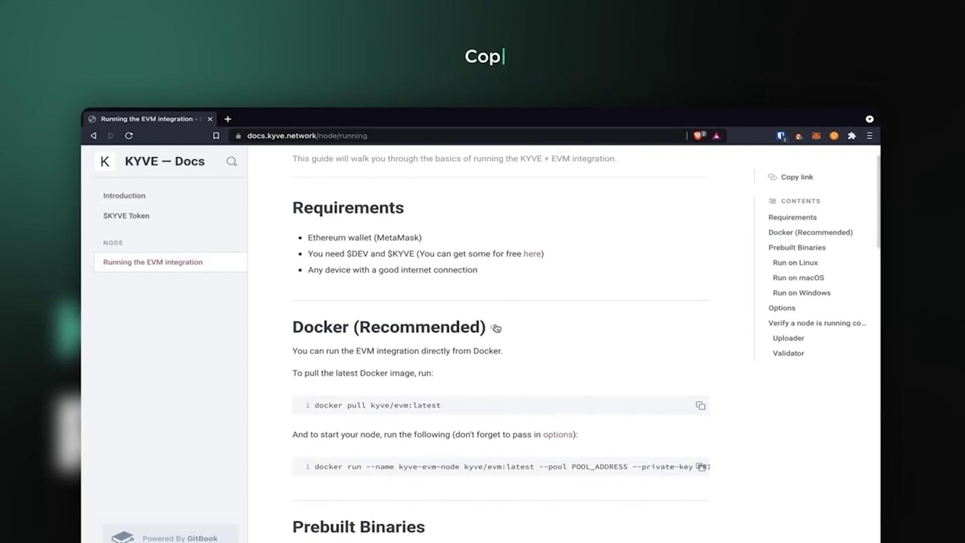
{"action": "key", "text": "ctrl+Left"}
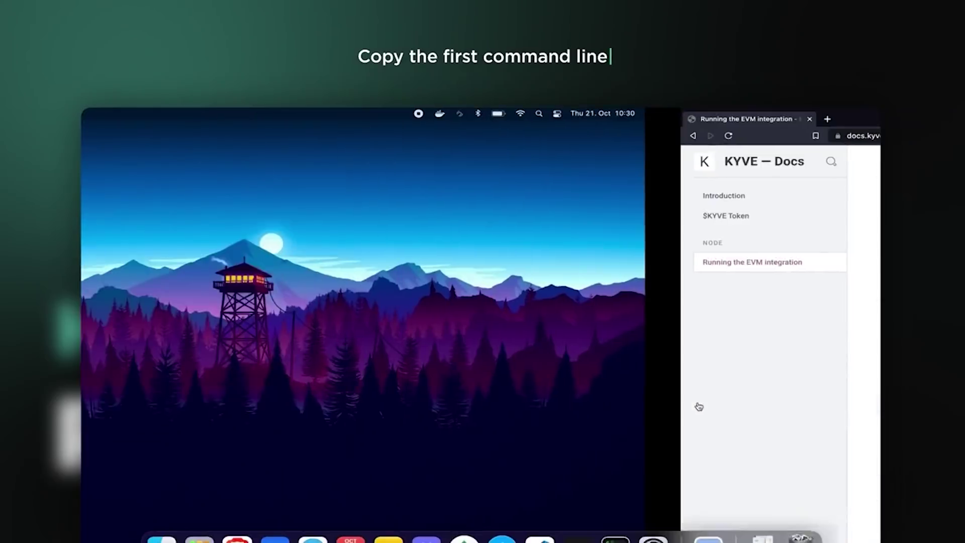
{"action": "left_click", "coordinate": [617, 532]}
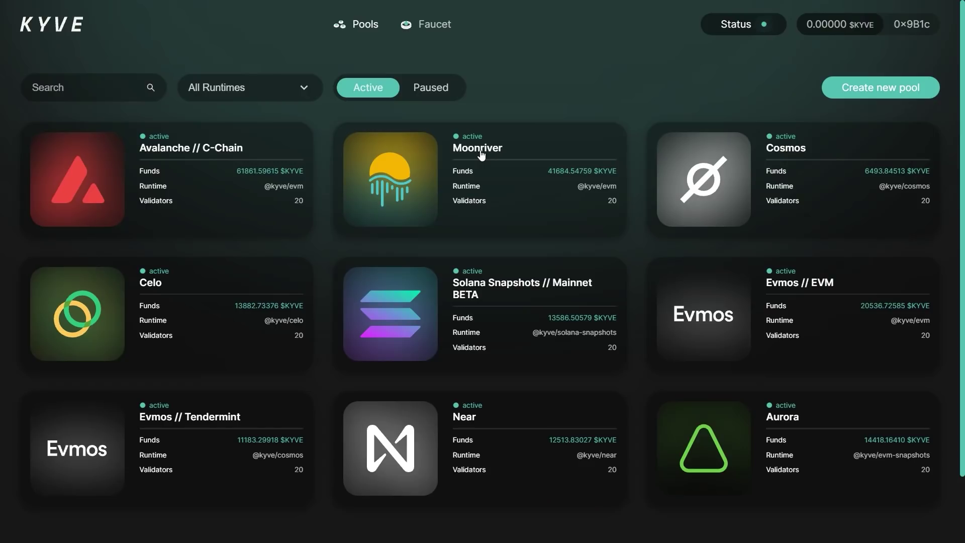
Go into the Moonriver pool's detail page from the pools list.
{"action": "left_click", "coordinate": [480, 151]}
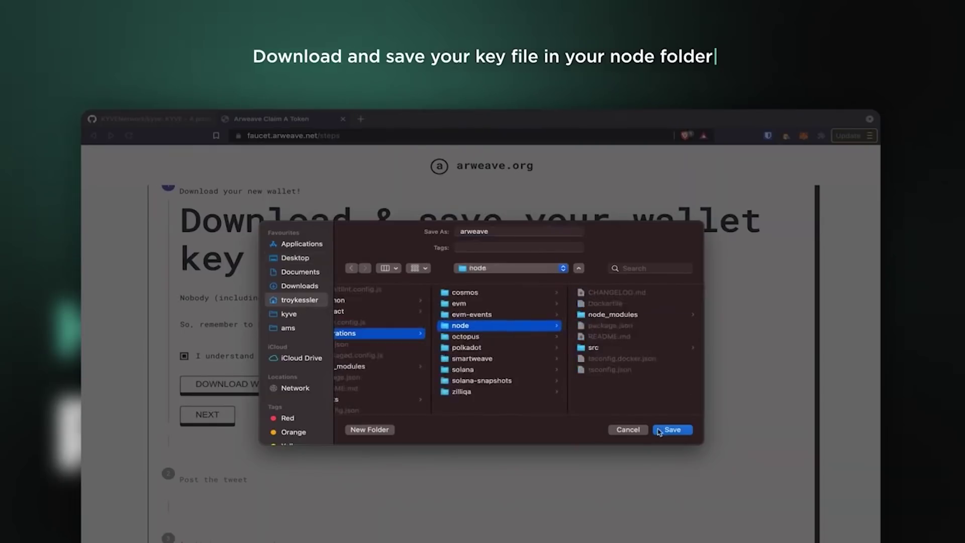
Save the Arweave wallet key file into the node folder and expand integrations > node in VS Code.
{"action": "left_click", "coordinate": [660, 431]}
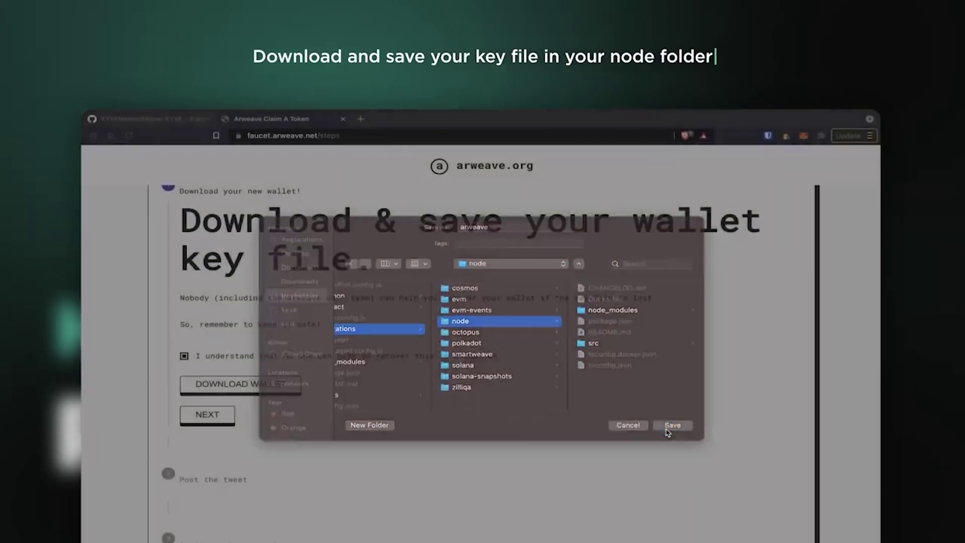
{"action": "left_click", "coordinate": [871, 540]}
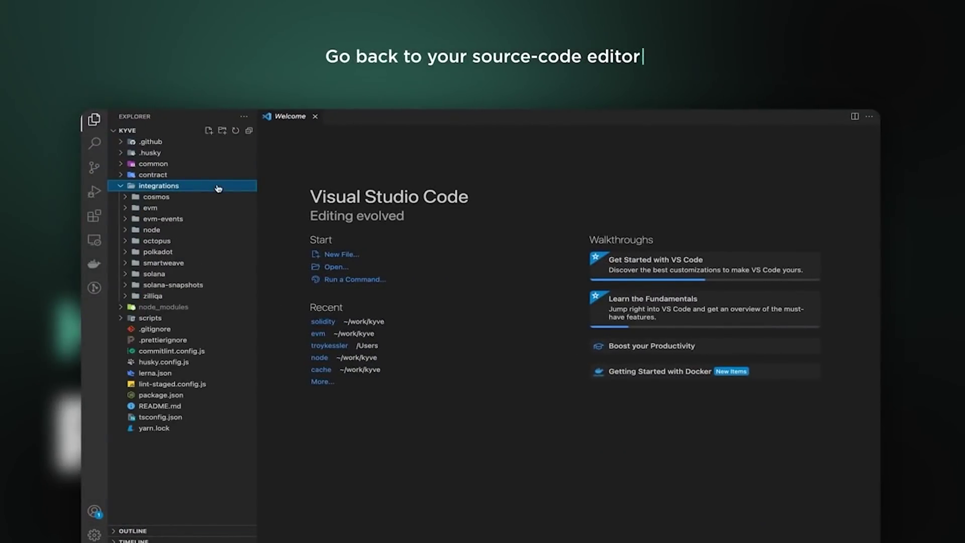
{"action": "left_click", "coordinate": [195, 230]}
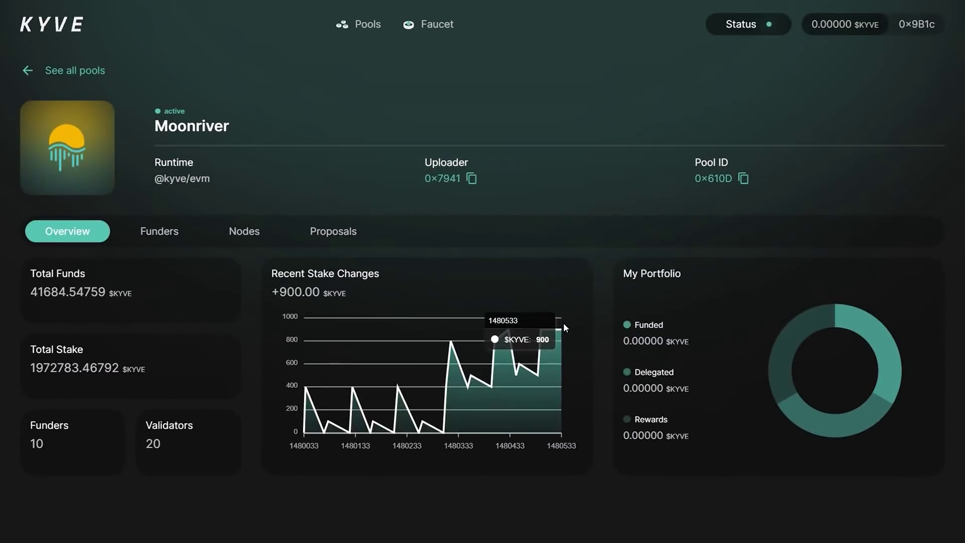
Browse Moonriver's Funders, Nodes and Proposals tables, then return to all nine pools.
{"action": "left_click", "coordinate": [157, 233]}
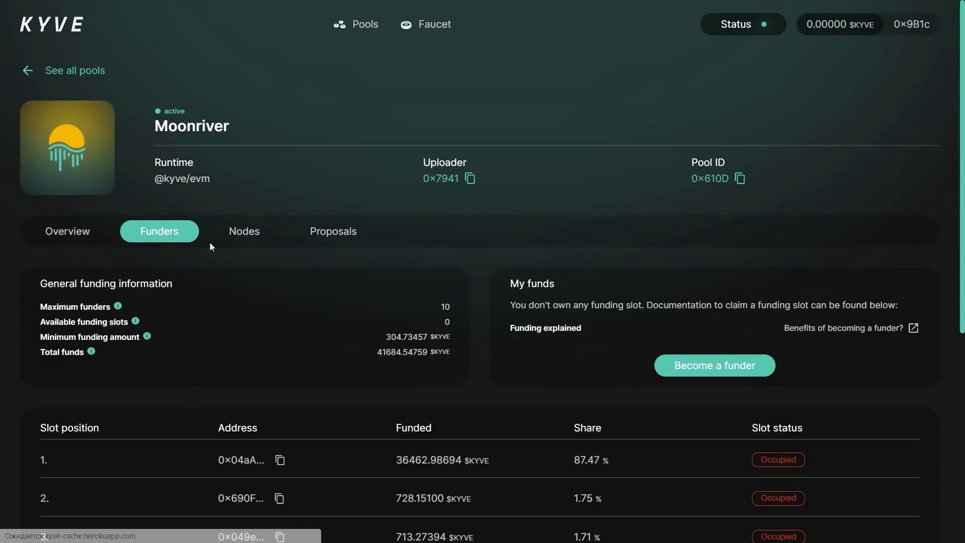
{"action": "left_click", "coordinate": [255, 236]}
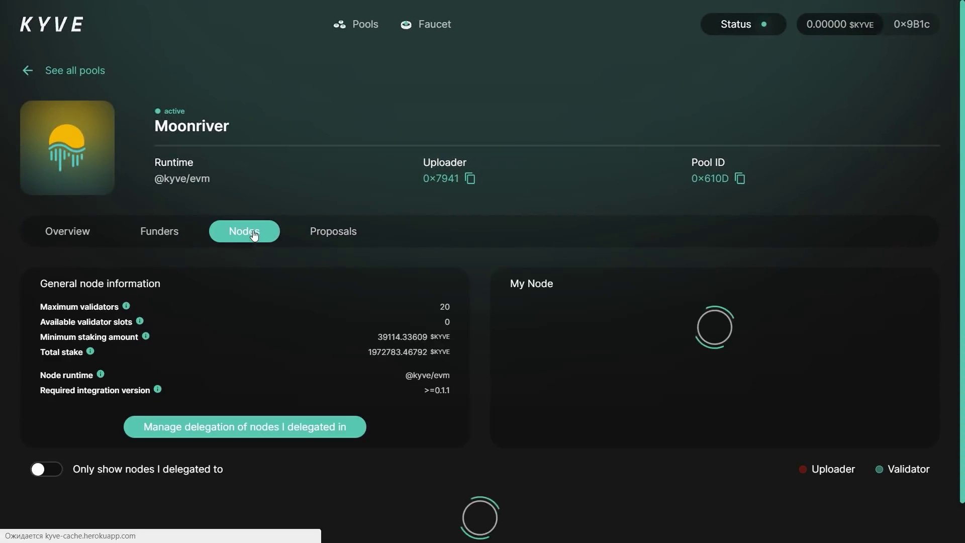
{"action": "left_click", "coordinate": [350, 237]}
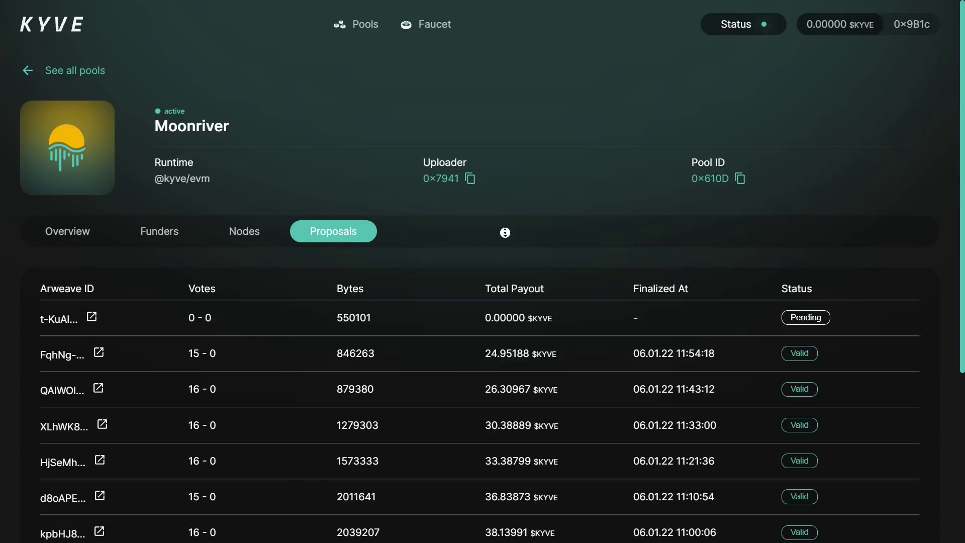
{"action": "scroll", "coordinate": [504, 232], "scroll_direction": "down", "scroll_amount": 1}
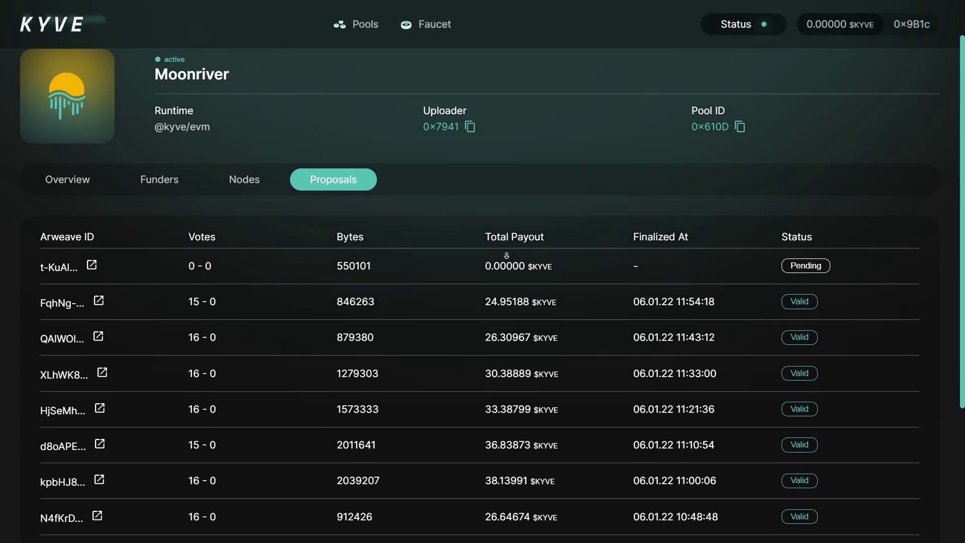
{"action": "scroll", "coordinate": [506, 256], "scroll_direction": "down", "scroll_amount": 2}
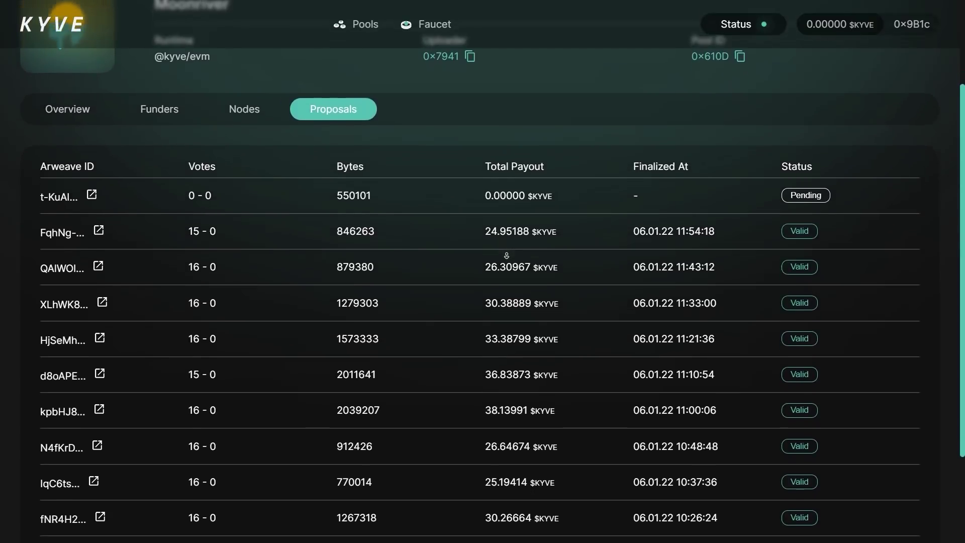
{"action": "scroll", "coordinate": [506, 255], "scroll_direction": "down", "scroll_amount": 2}
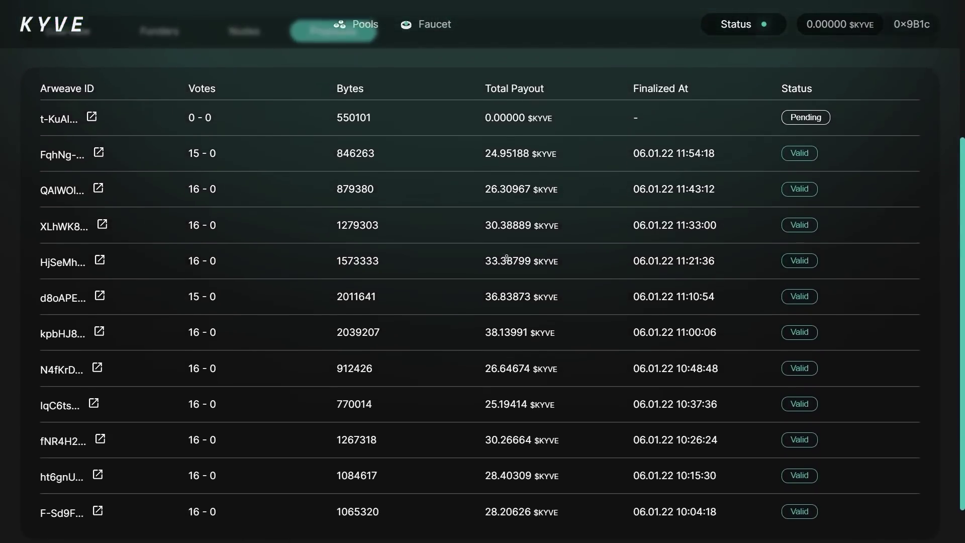
{"action": "scroll", "coordinate": [506, 256], "scroll_direction": "down", "scroll_amount": 1}
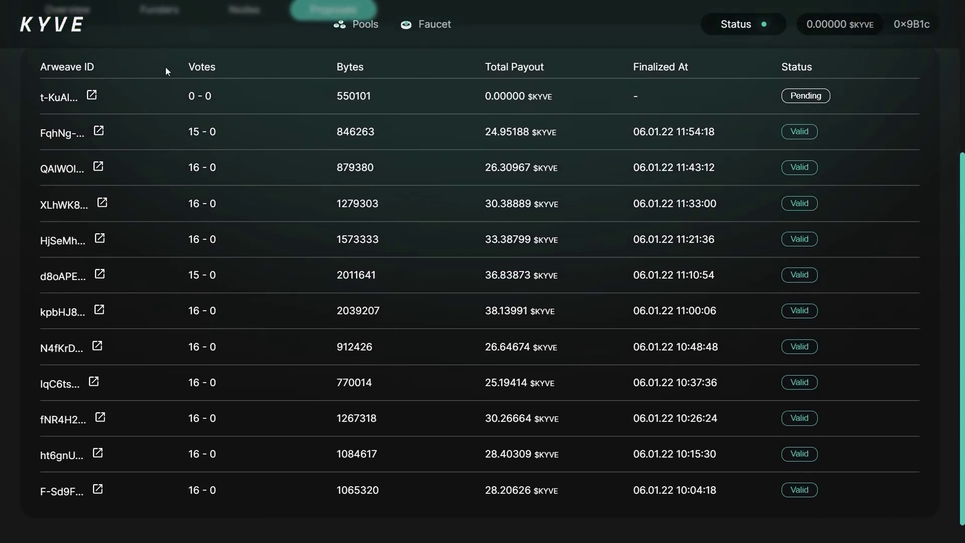
{"action": "scroll", "coordinate": [167, 71], "scroll_direction": "up", "scroll_amount": 5}
{"action": "left_click", "coordinate": [27, 73]}
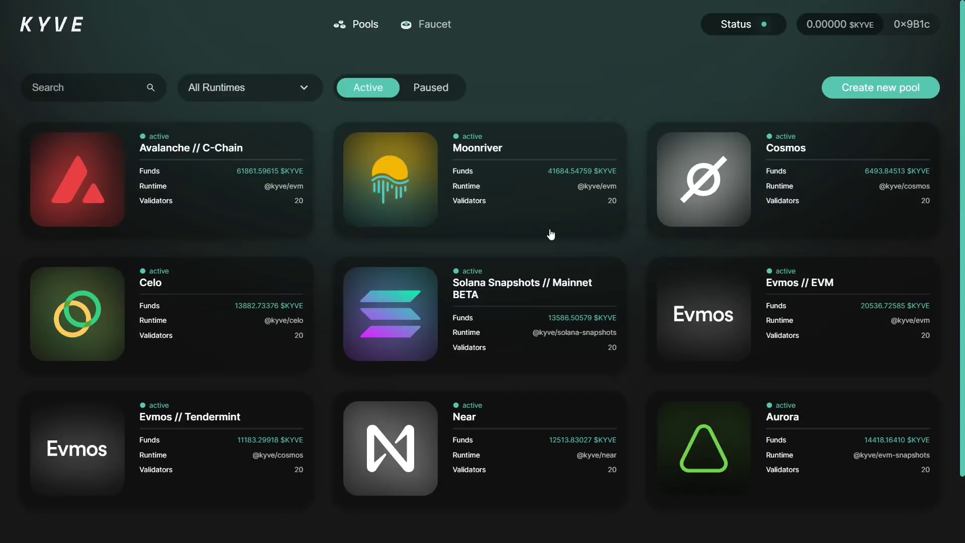
{"action": "scroll", "coordinate": [581, 292], "scroll_direction": "down", "scroll_amount": 2}
{"action": "scroll", "coordinate": [579, 292], "scroll_direction": "up", "scroll_amount": 2}
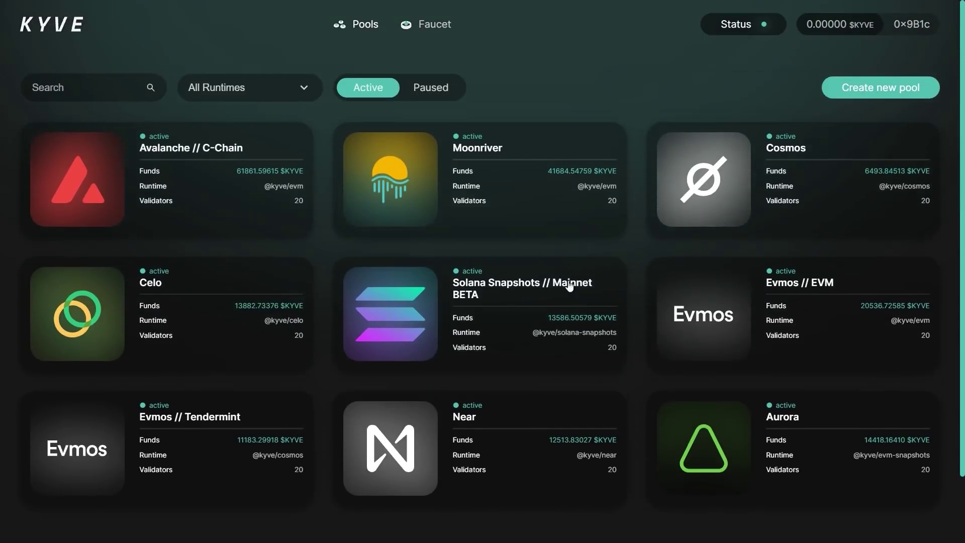
Go to the Faucet page offering Claim 1000 $KYVE.
{"action": "left_click", "coordinate": [431, 30]}
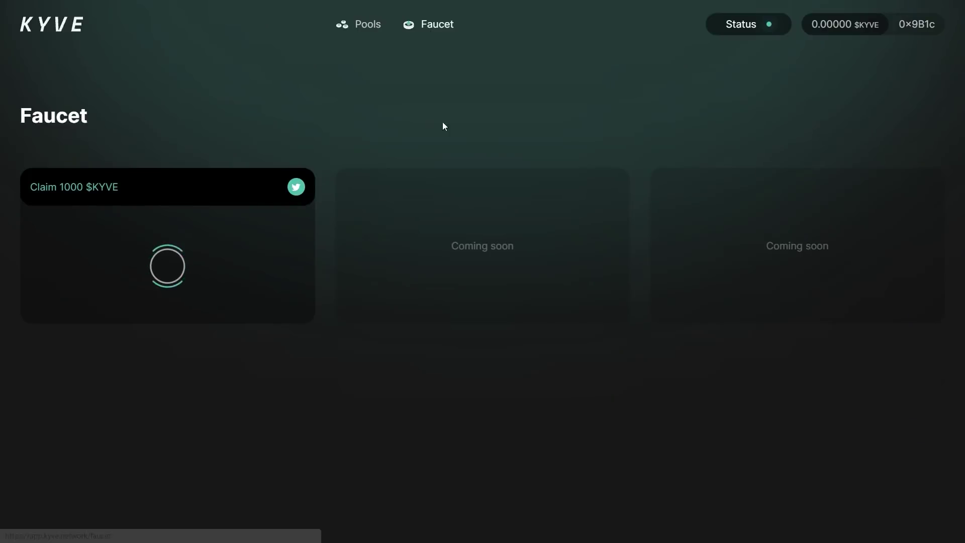